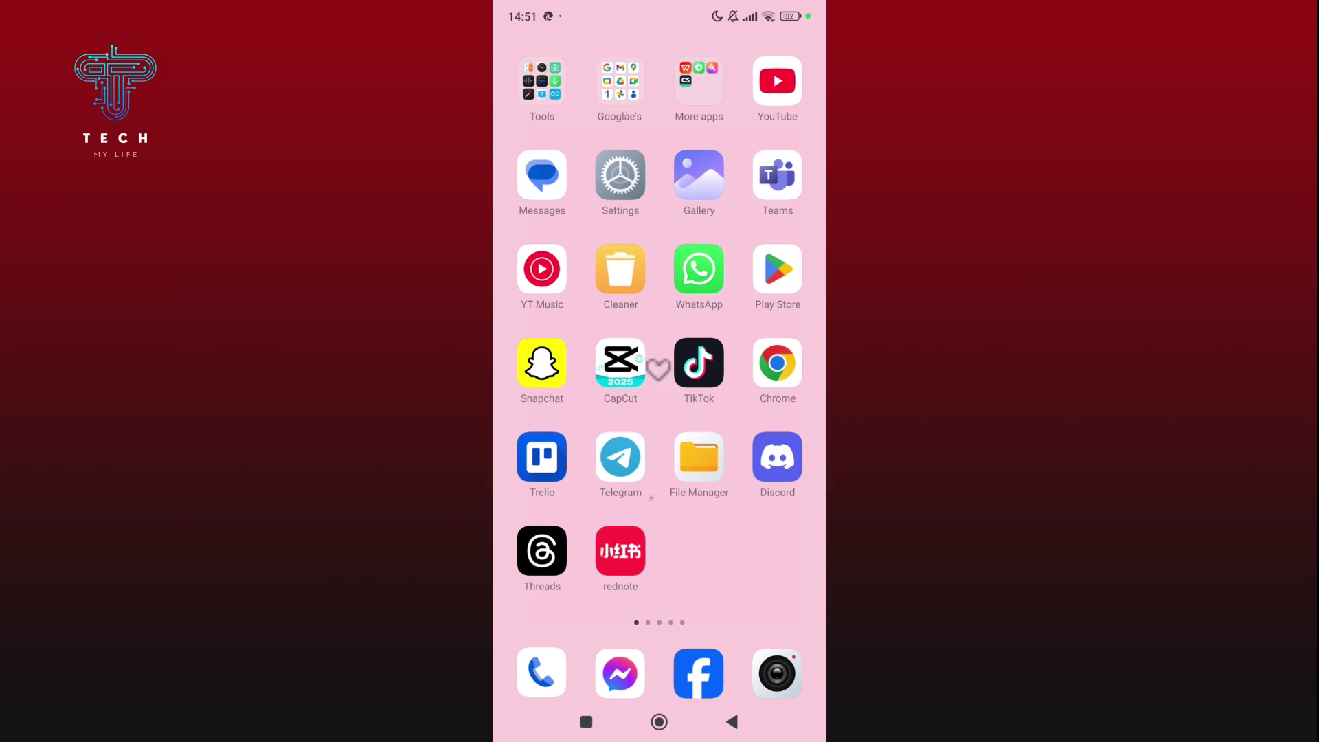
Step: Load instagram.com in Chrome, already signed in, and open the account's own profile
left_click(777, 363)
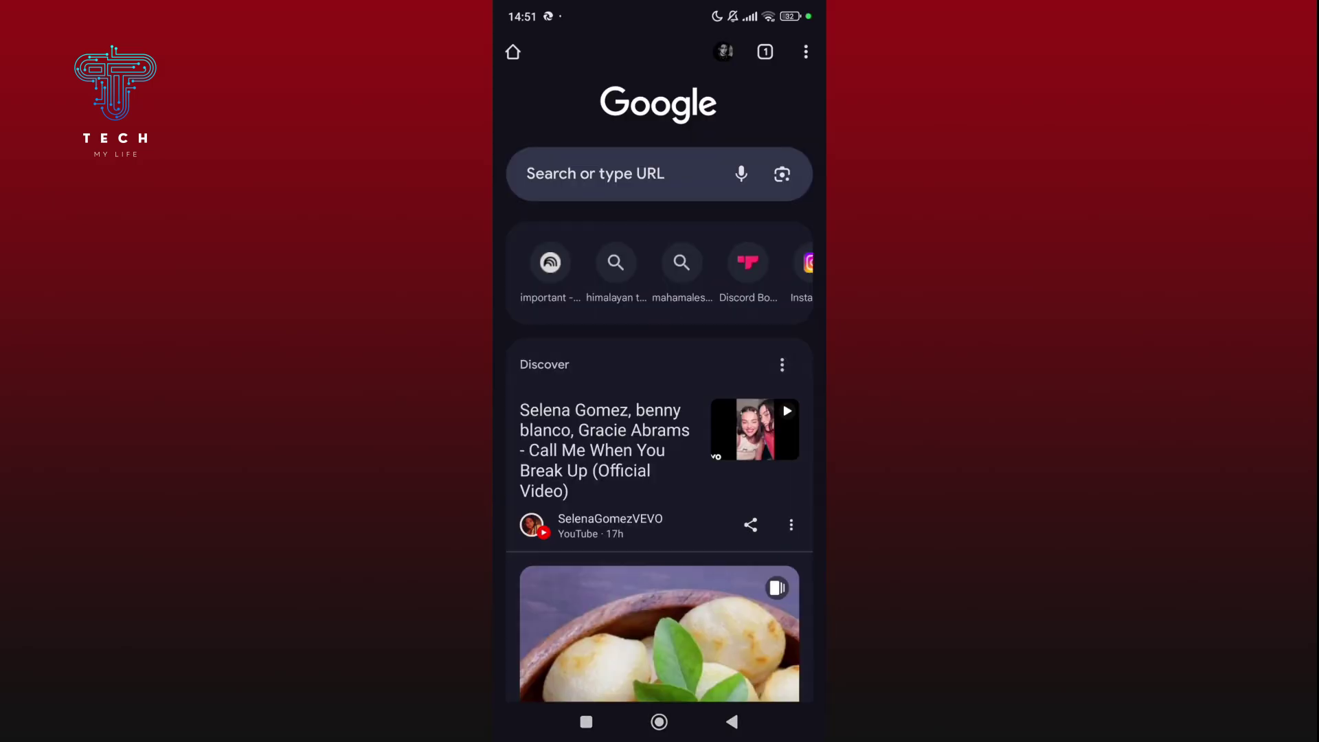
left_click(659, 174)
left_click(597, 97)
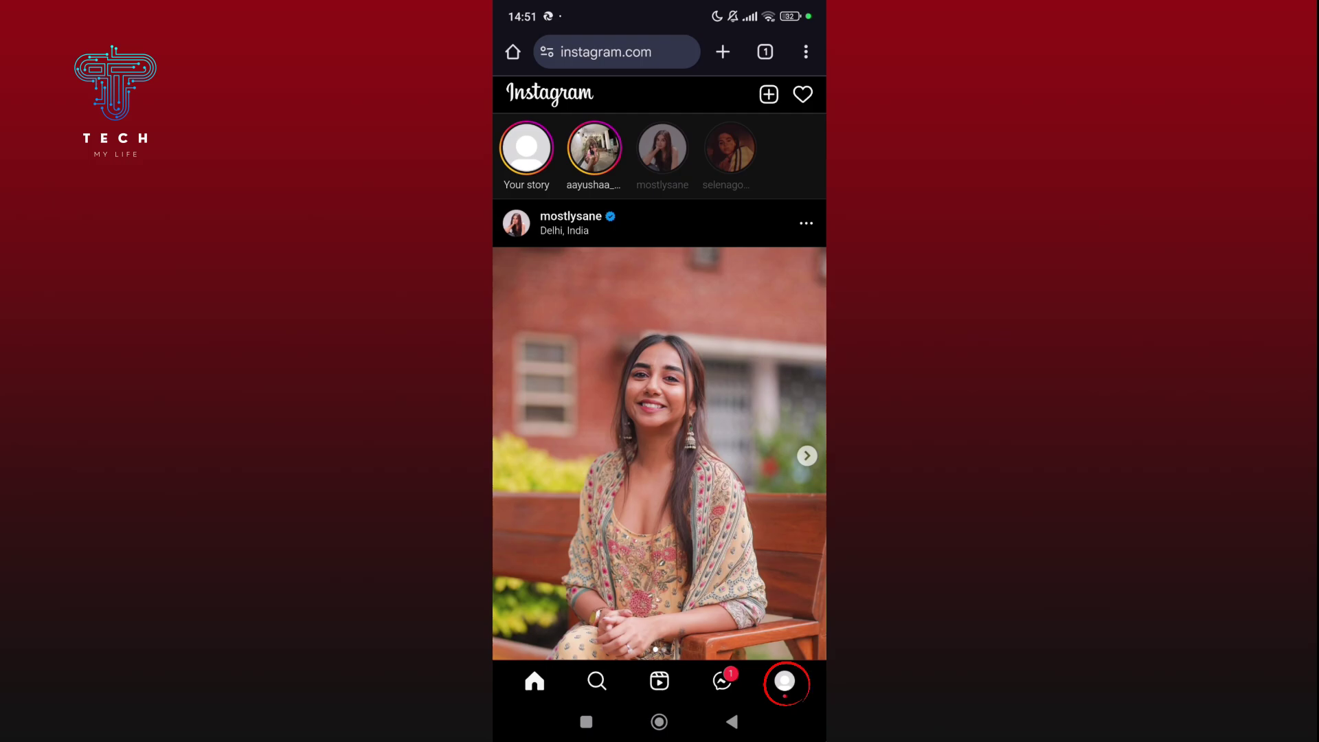
left_click(784, 682)
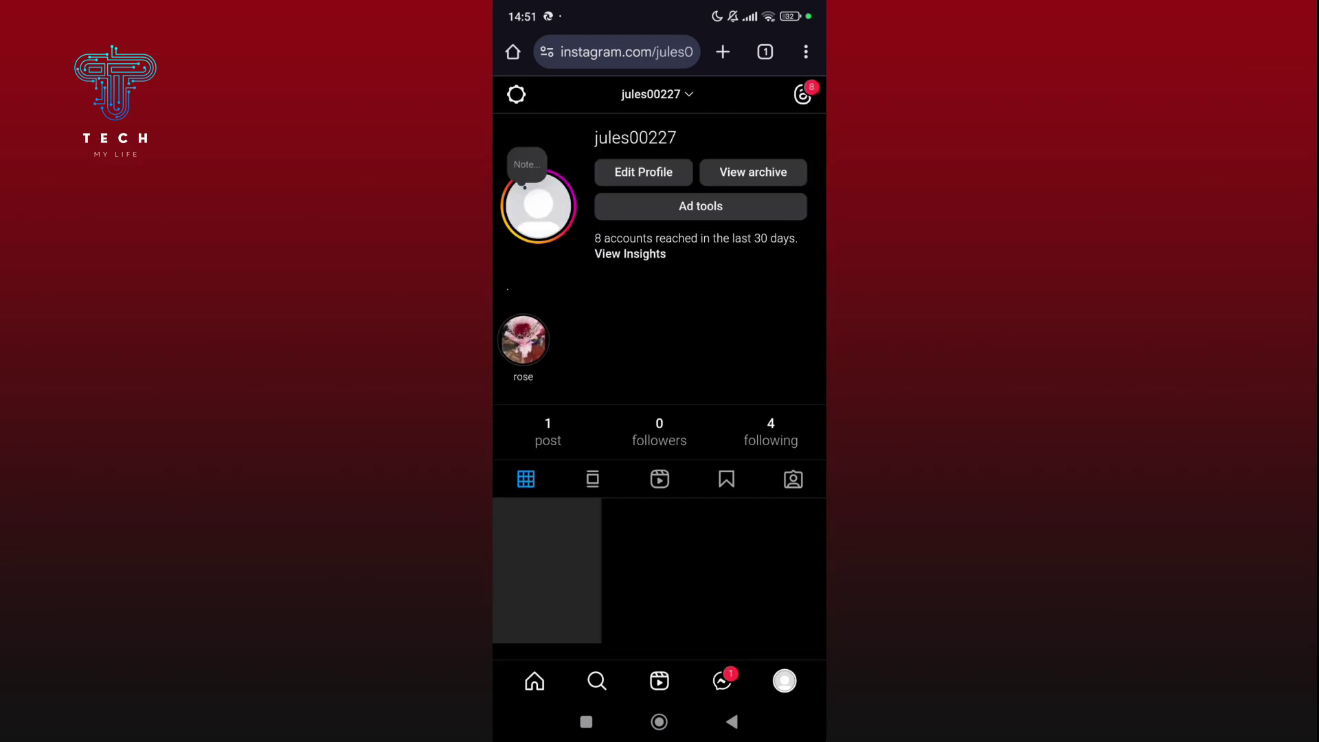
Step: Log out of Instagram from Settings and privacy, confirming the Log out prompt
left_click(517, 94)
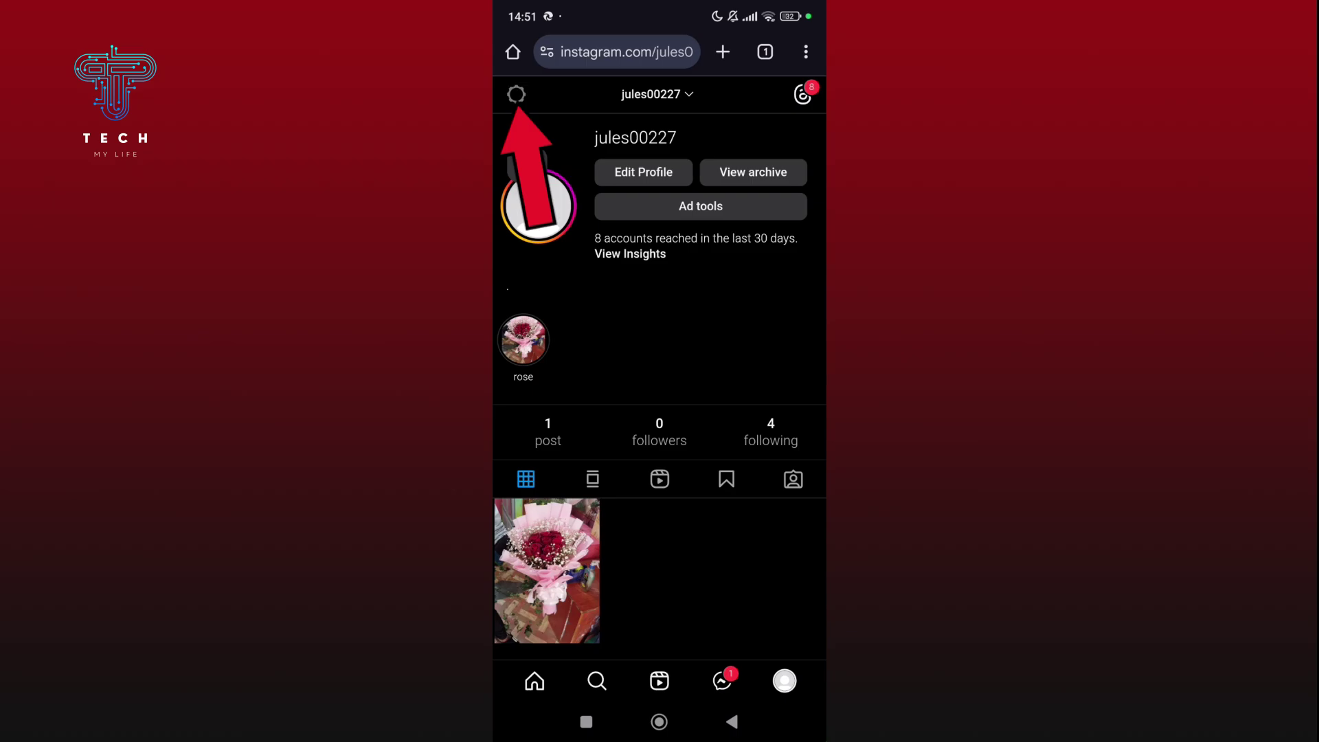
scroll(659, 464, "down", 10)
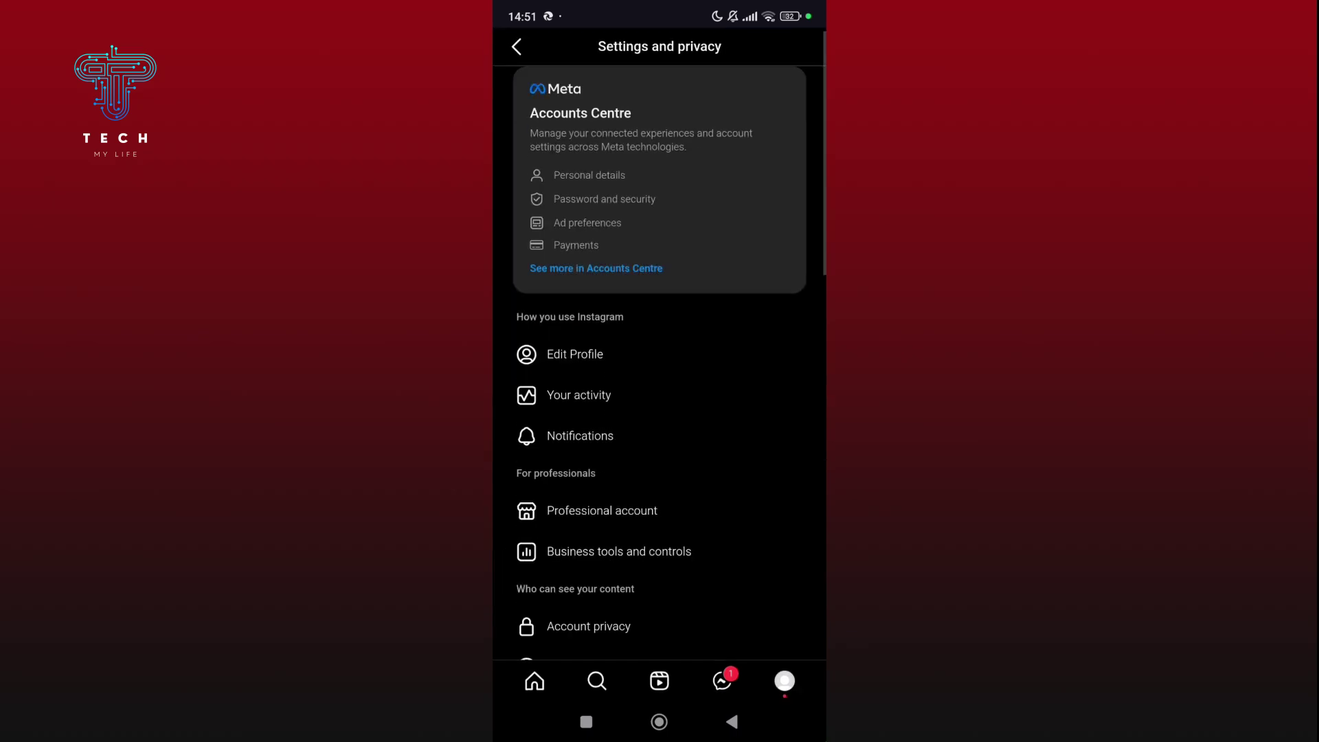
left_click(536, 605)
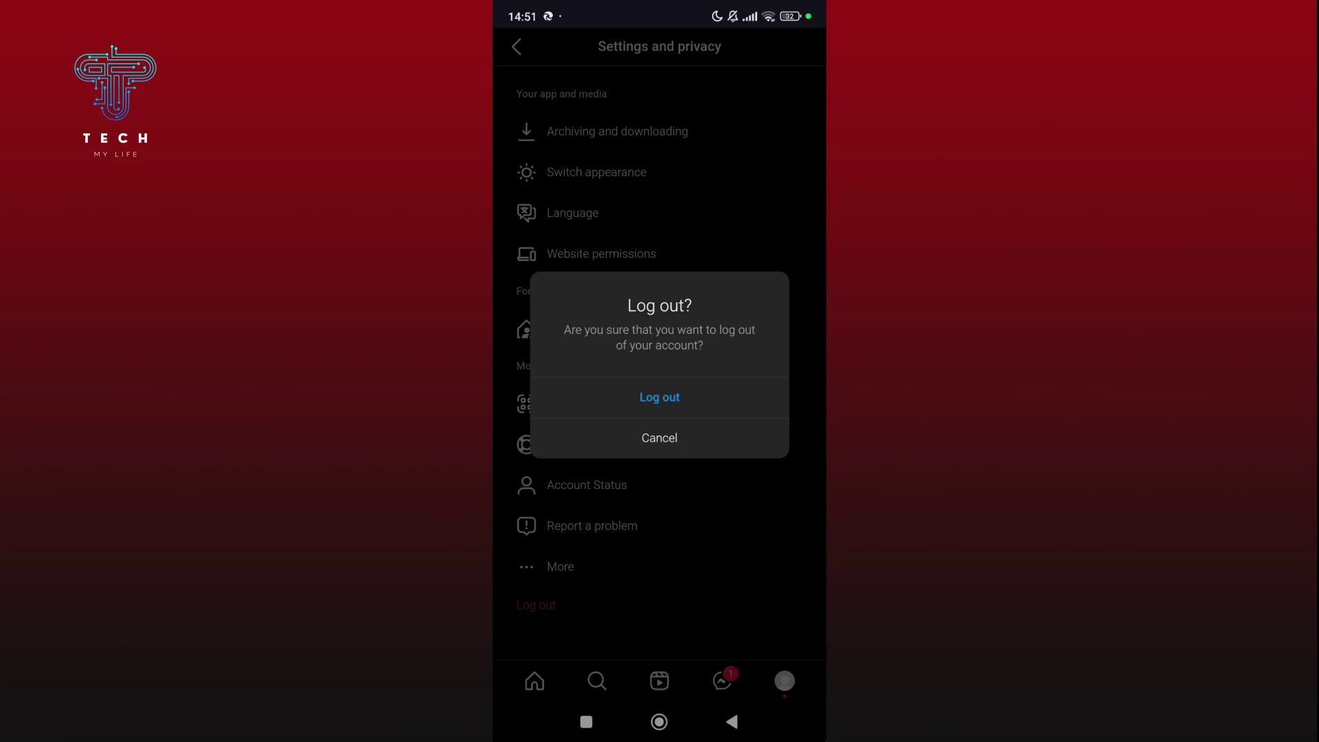
left_click(660, 397)
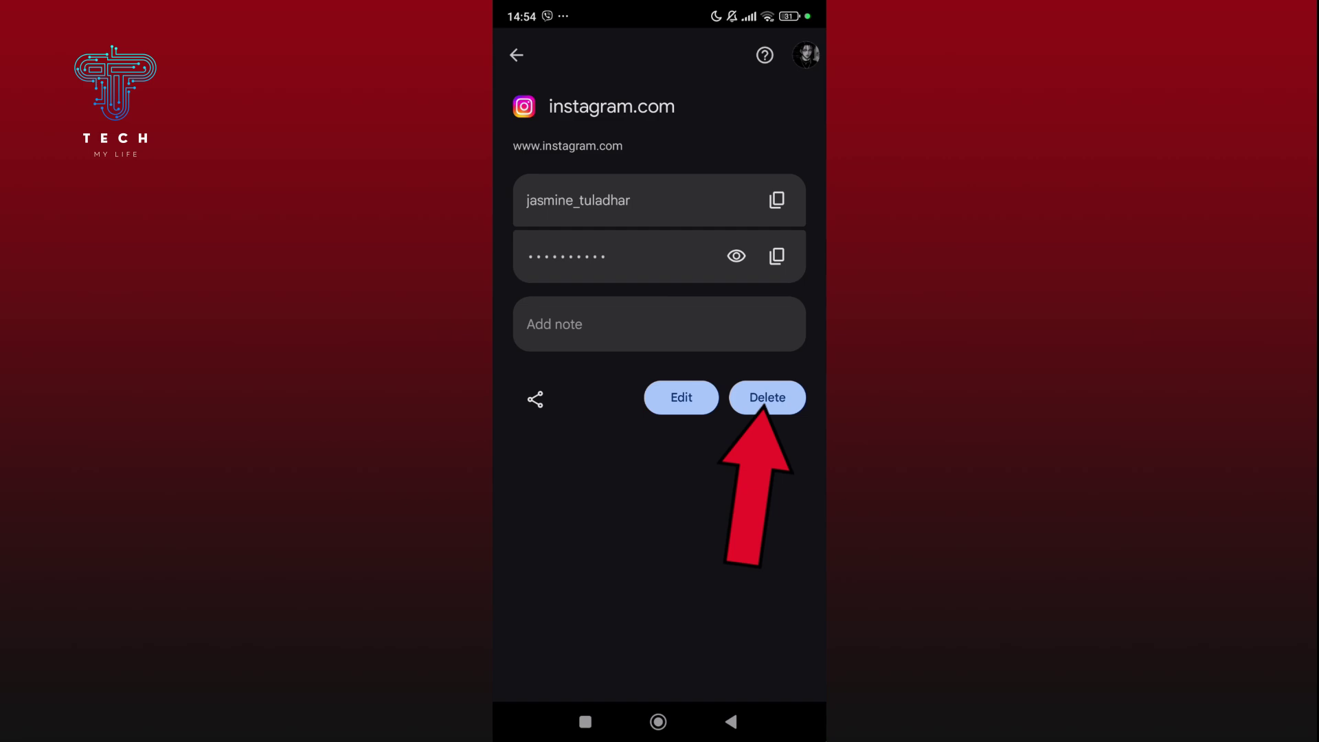
Step: Delete and confirm removal of the saved instagram.com password, then go to the home screen
left_click(767, 397)
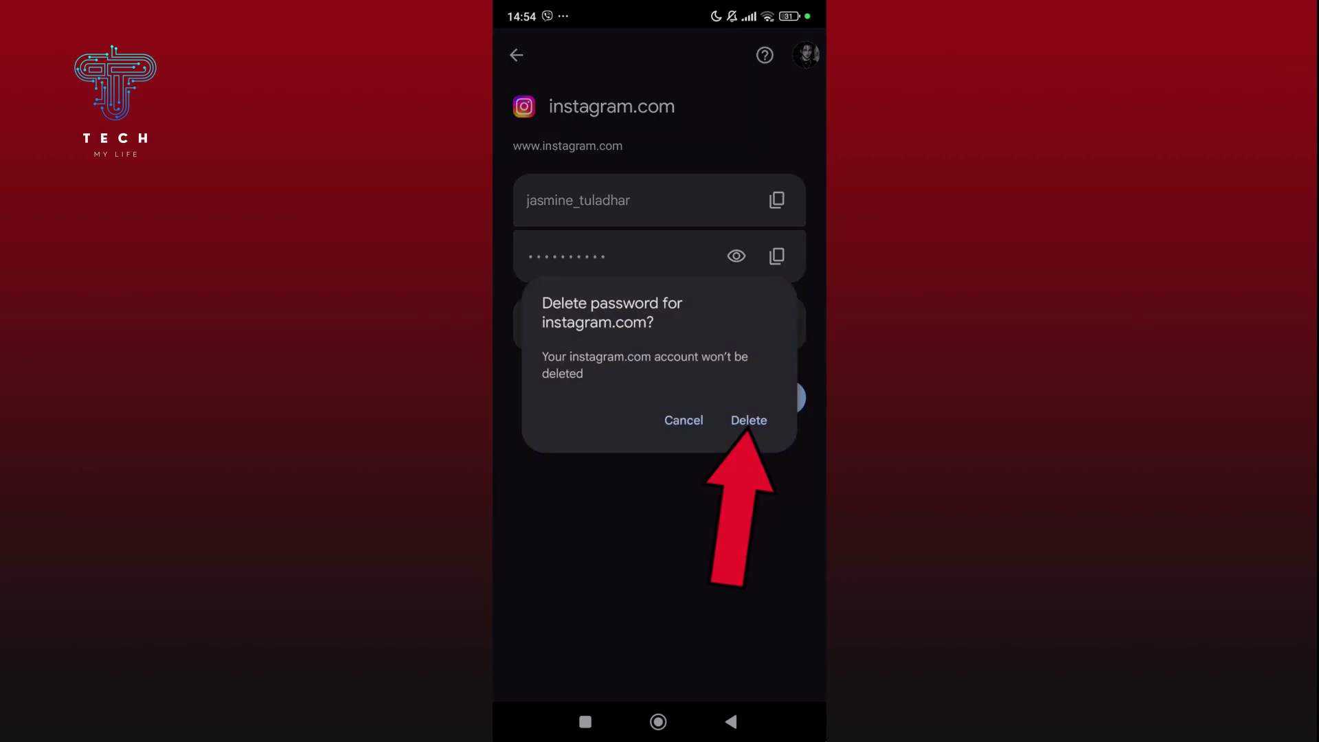
left_click(748, 419)
left_click(658, 722)
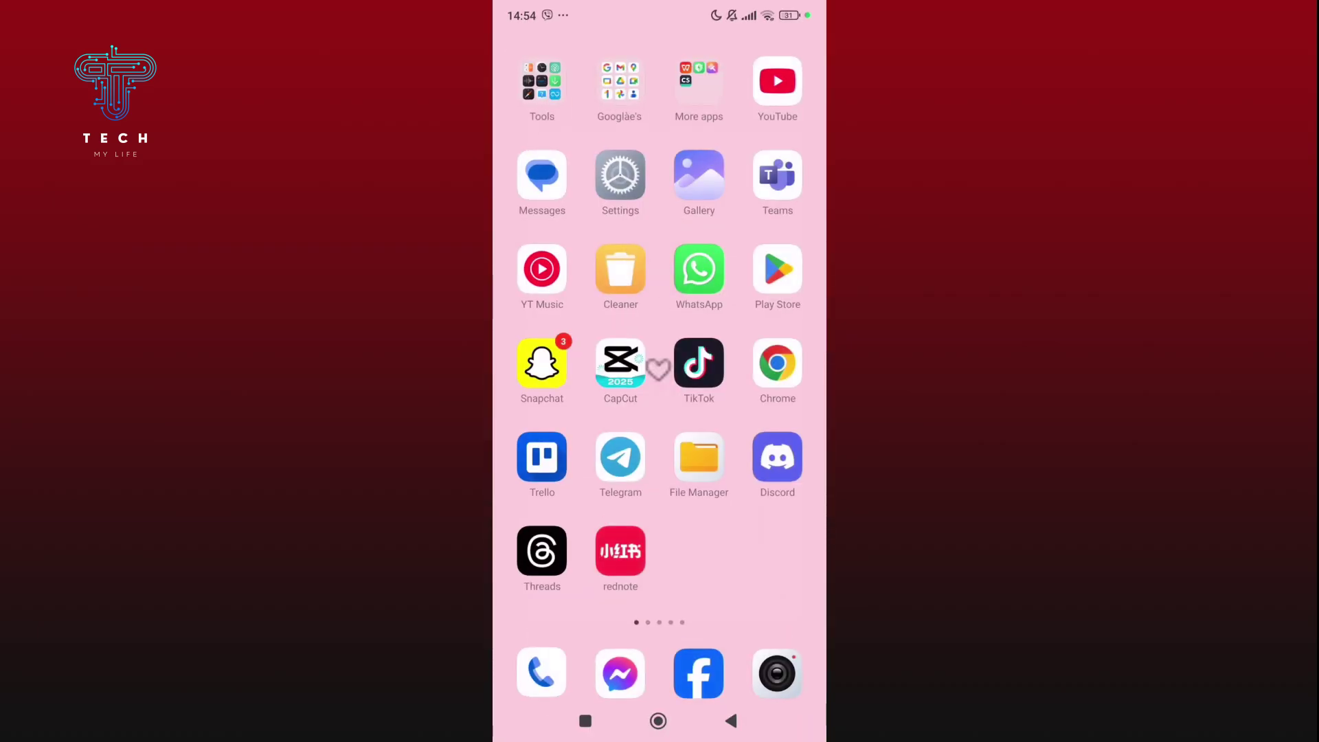